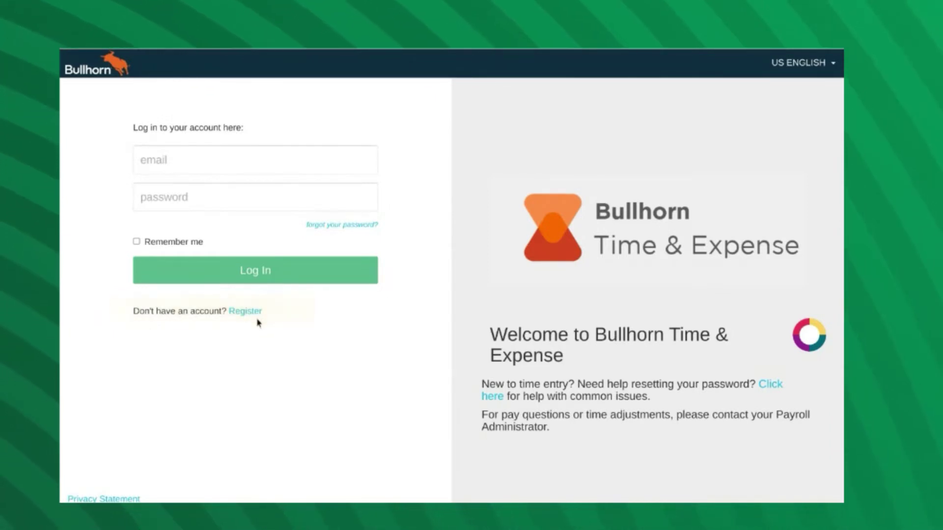
Register a new account with the pasted email address and a matching password entered twice.
click(245, 311)
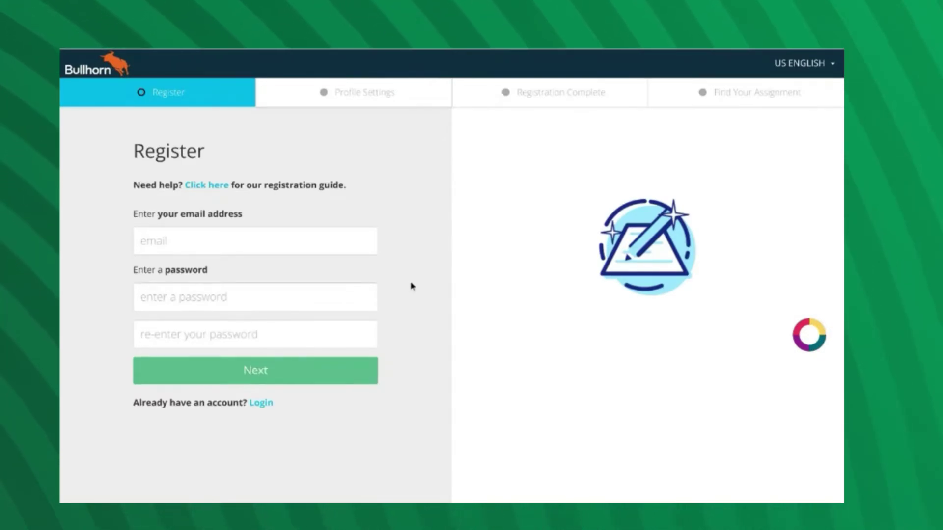
click(276, 247)
right_click(231, 247)
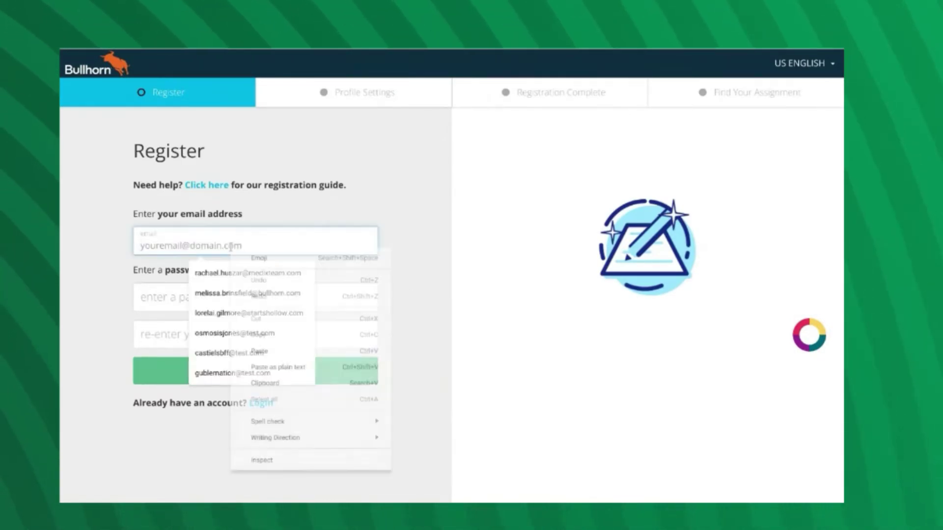
click(263, 352)
click(234, 296)
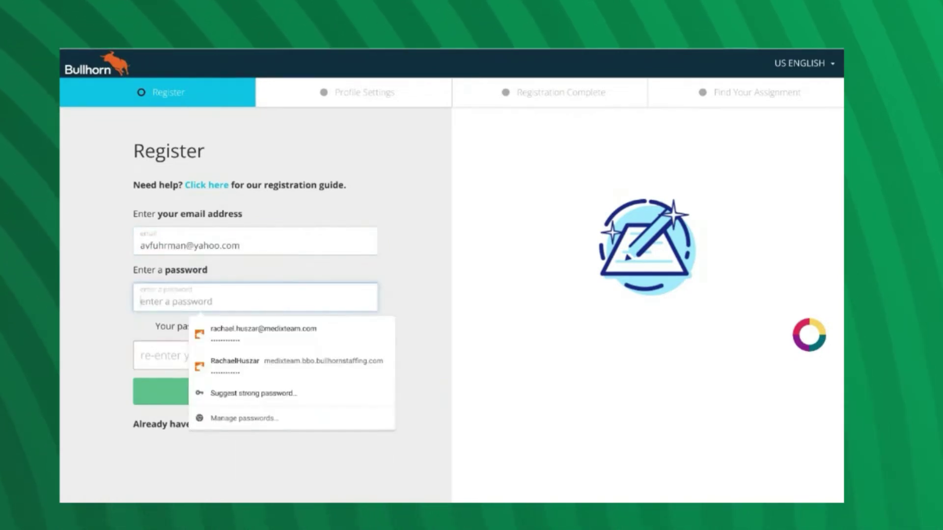
text(••••••)
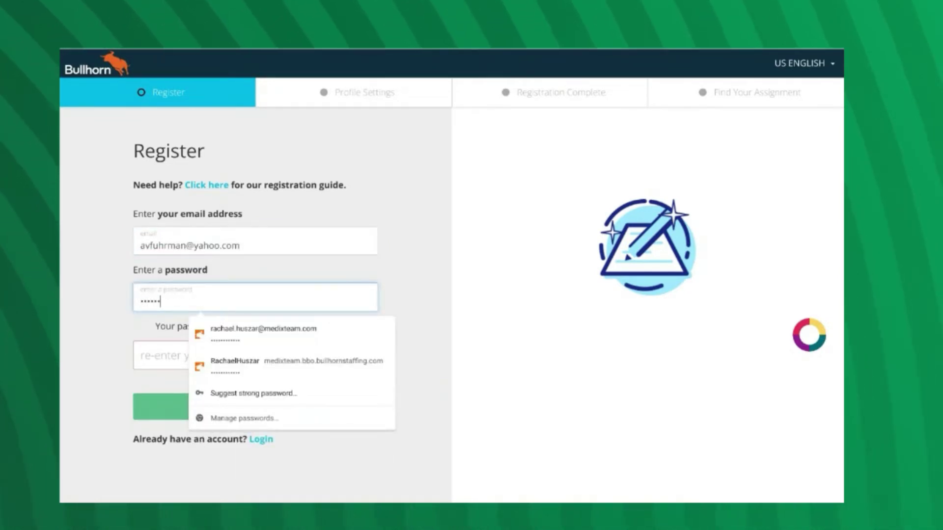
text(••••)
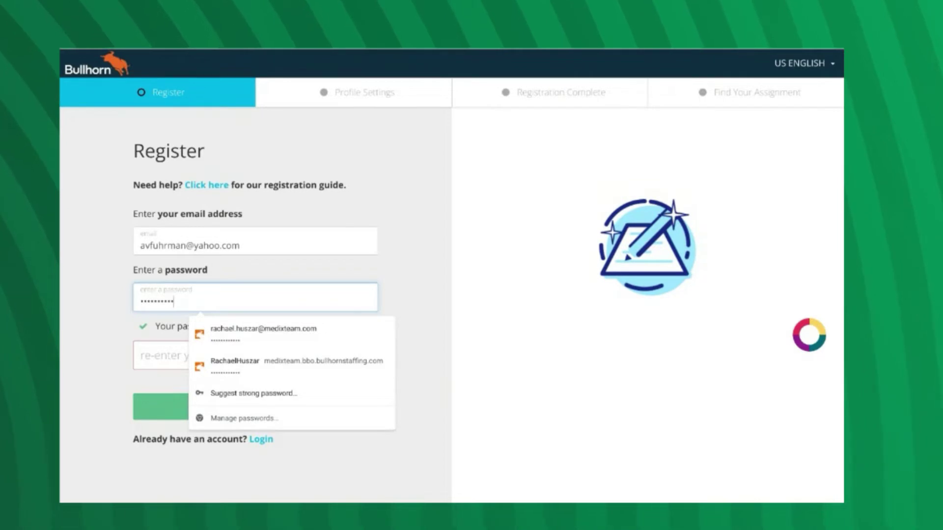
key(Tab)
text(••)
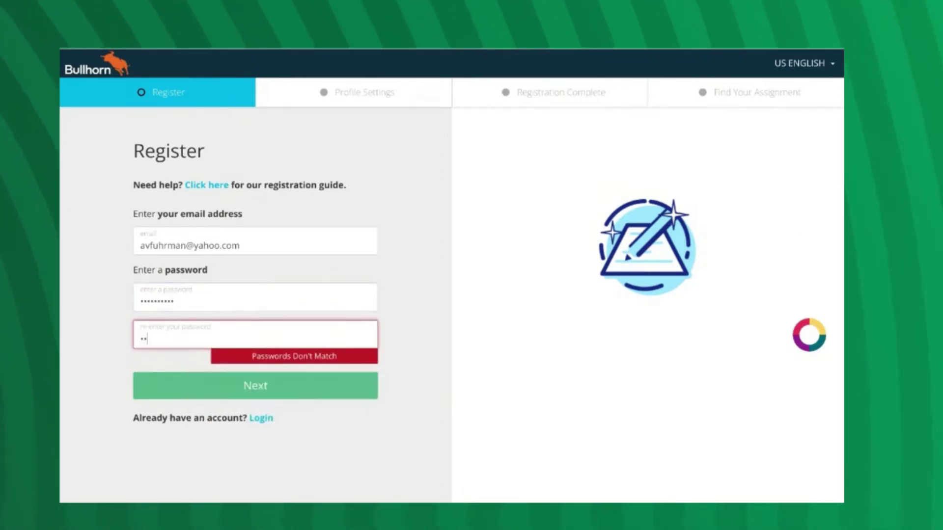
text(••)
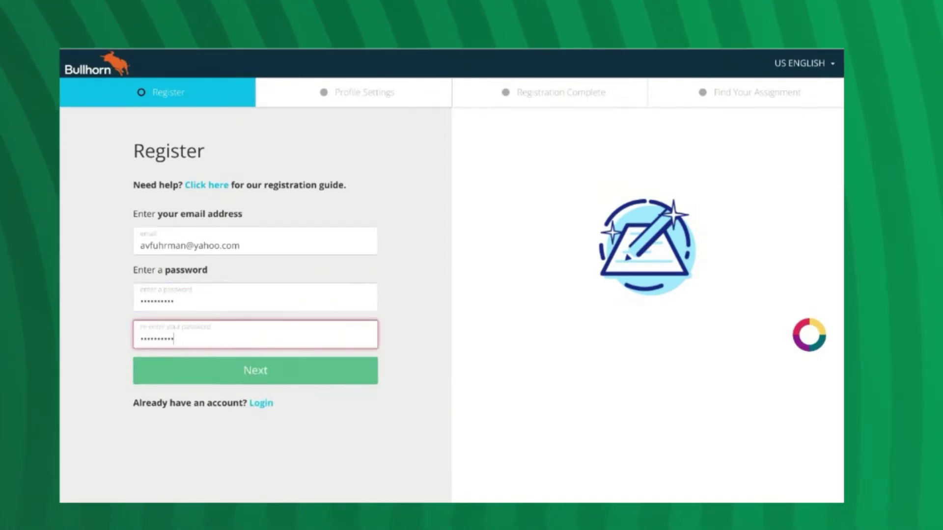
click(307, 375)
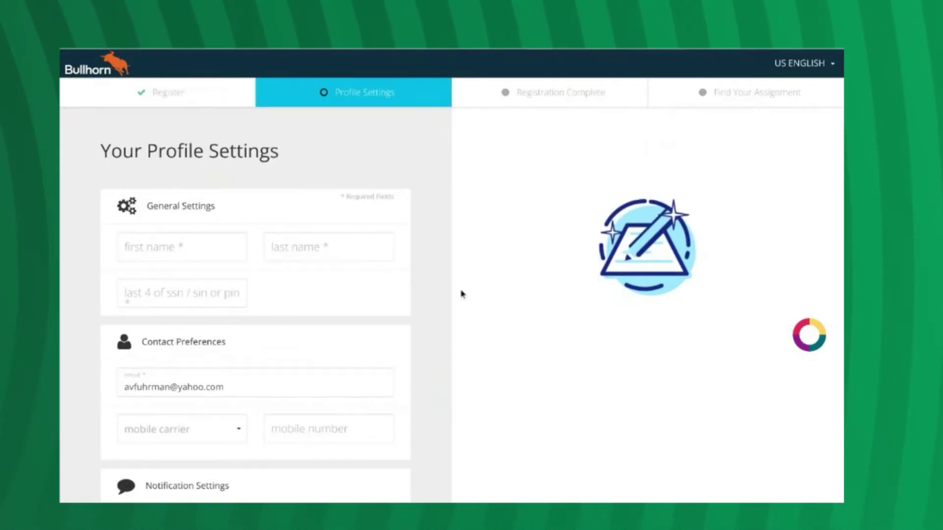
Enter the profile's first name, last name and last four SSN digits.
click(181, 247)
text(Amy)
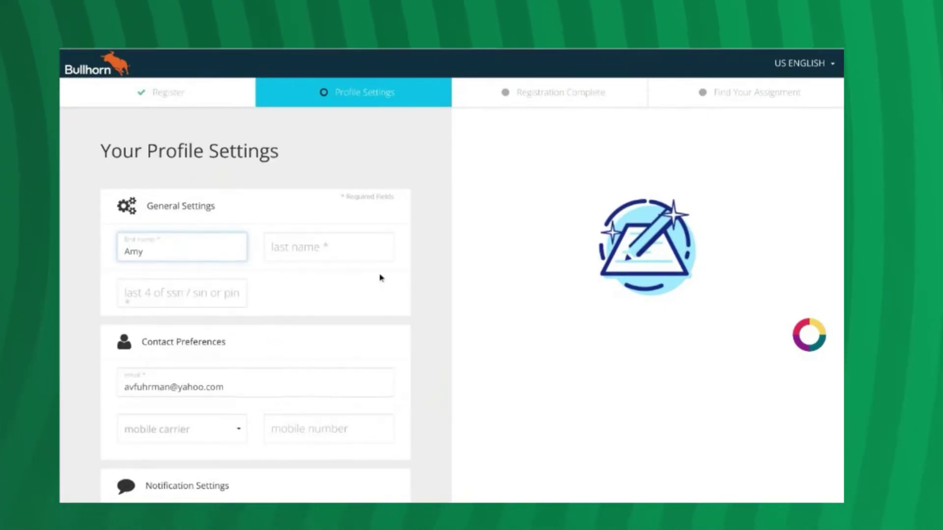
click(360, 253)
text(Tester)
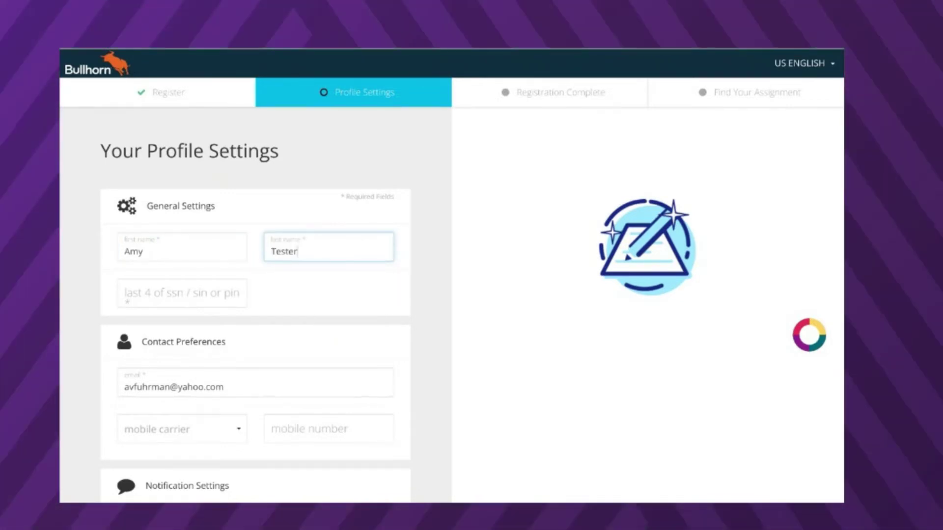
text(s)
click(240, 300)
text(111)
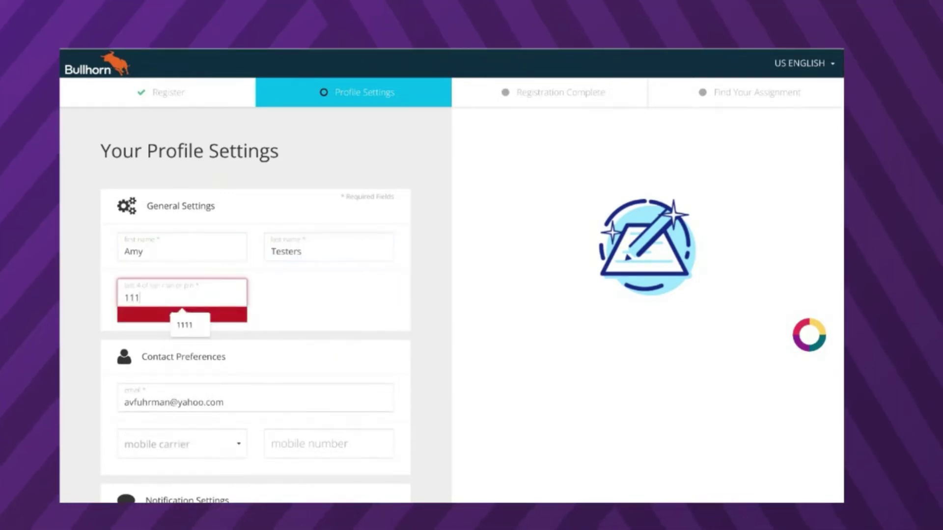
text(1)
Set adjusted-time and approved-time notifications to Both and submit the registration.
scroll(414, 272, down, 3)
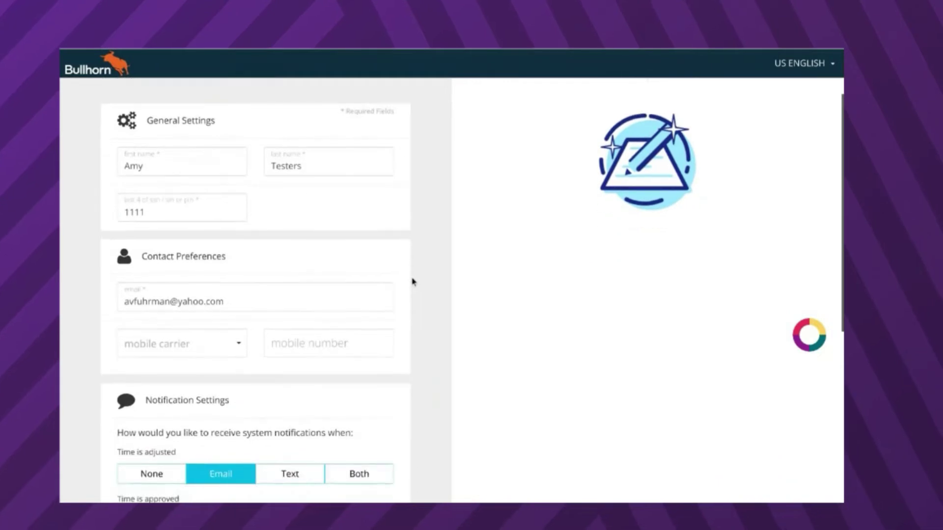
scroll(414, 280, down, 1)
scroll(412, 279, up, 3)
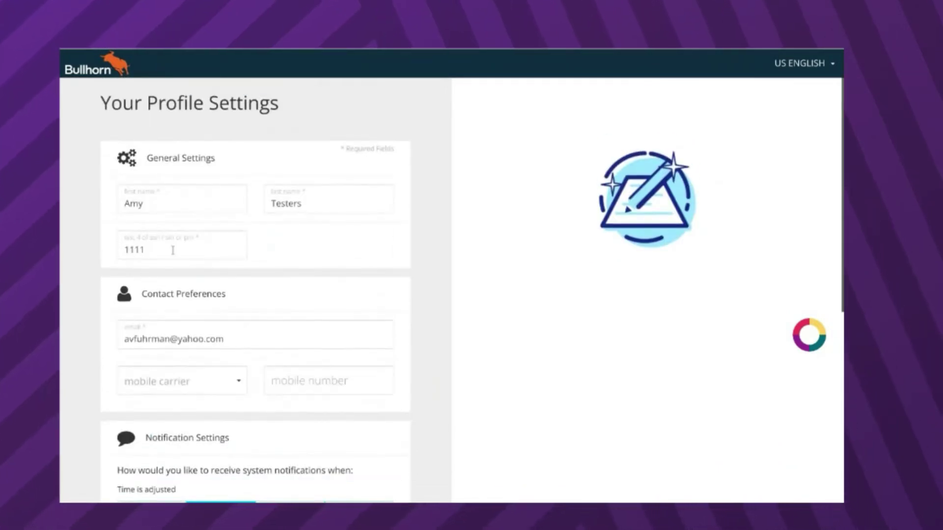
scroll(228, 268, down, 4)
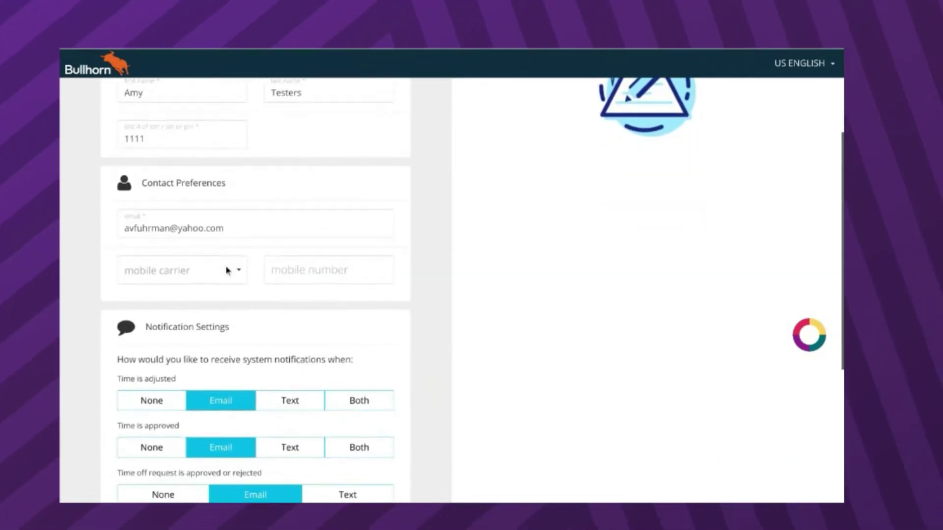
scroll(227, 270, down, 4)
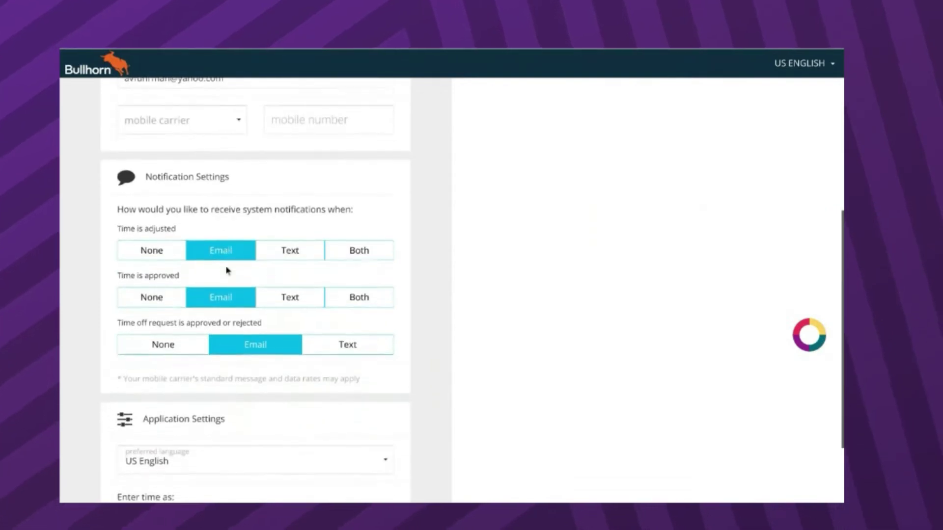
scroll(378, 212, down, 1)
scroll(425, 211, up, 1)
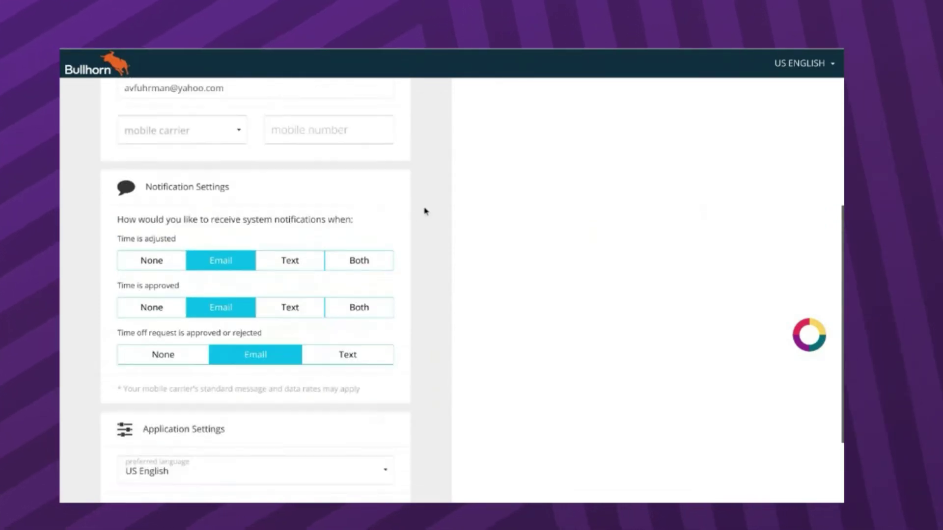
scroll(425, 211, down, 3)
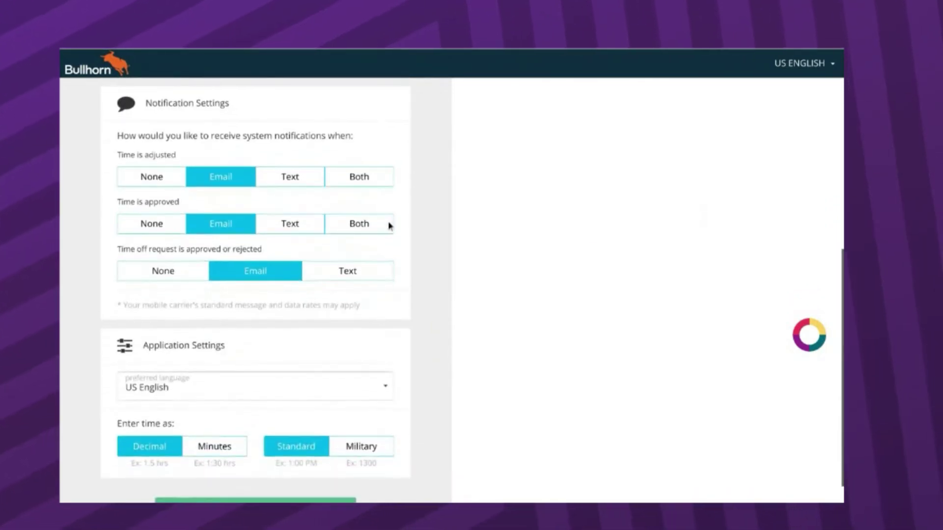
click(361, 180)
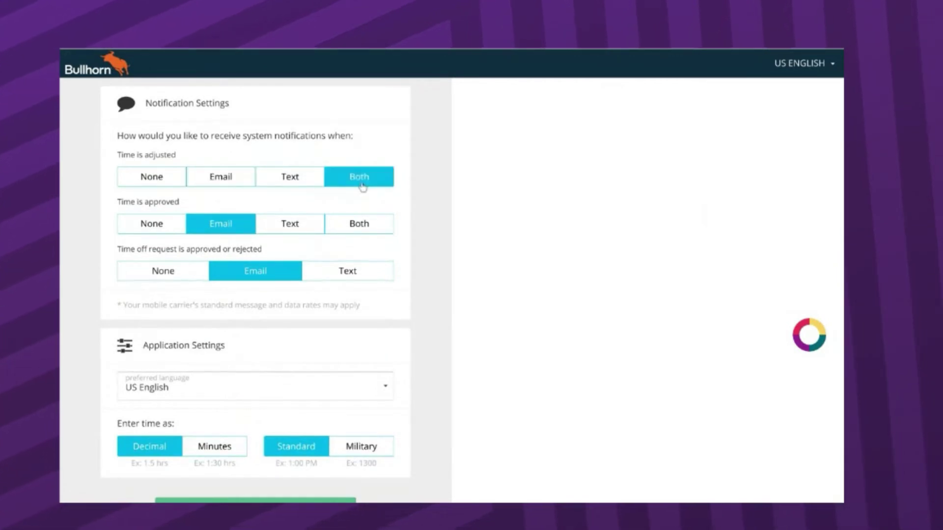
click(361, 224)
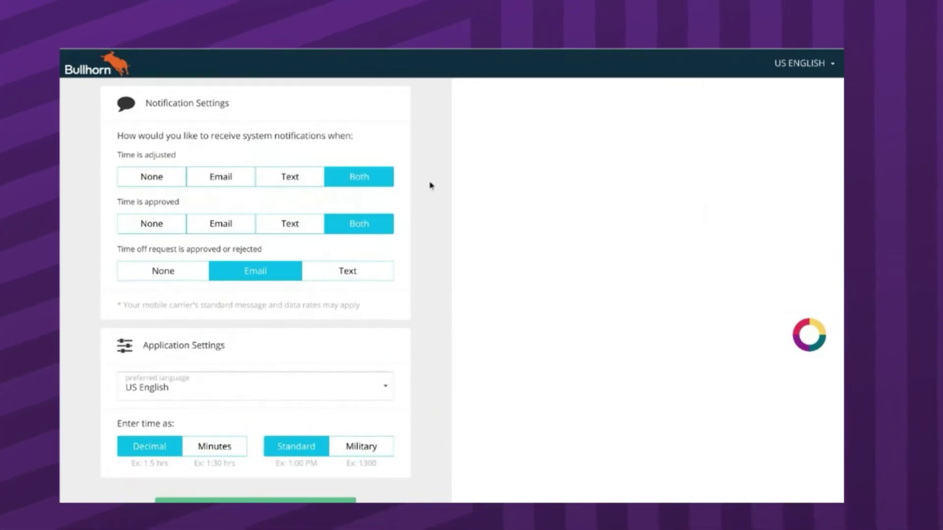
scroll(429, 192, down, 1)
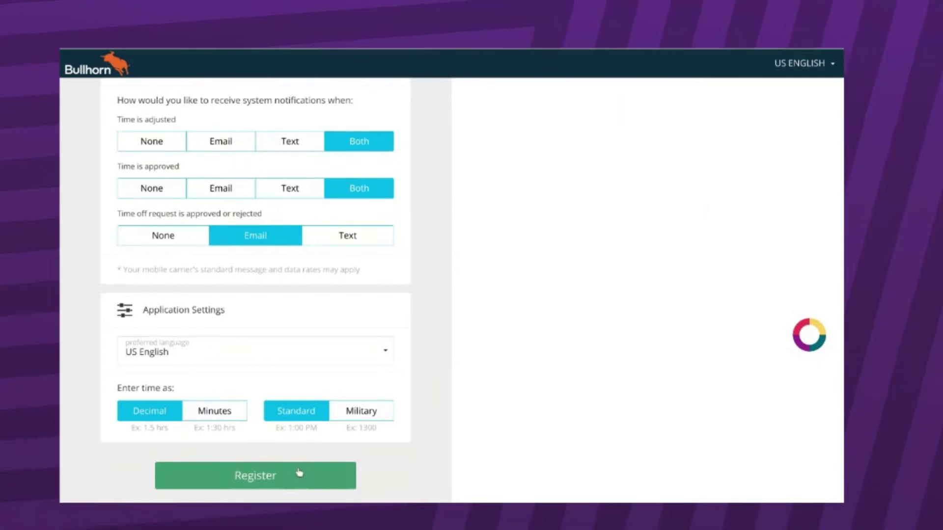
click(238, 479)
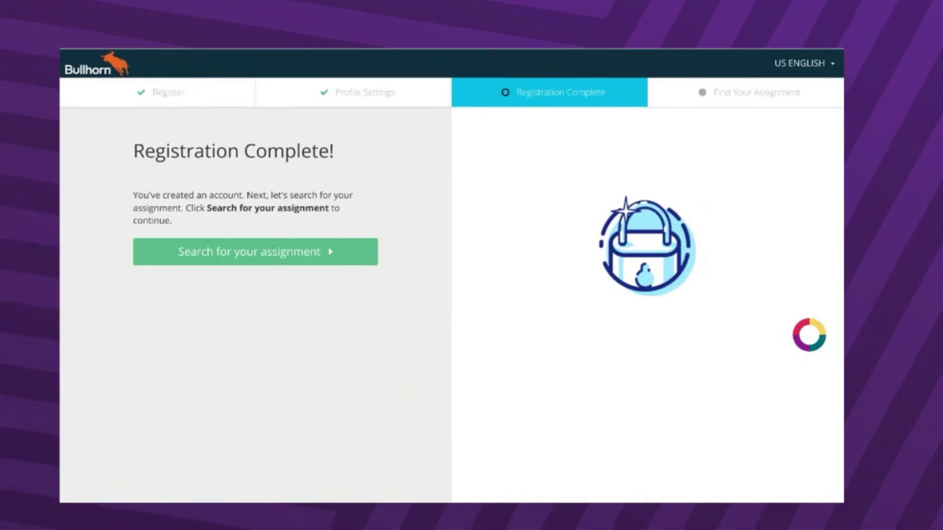
Search for assignments, select the single matching result card and link it.
click(252, 264)
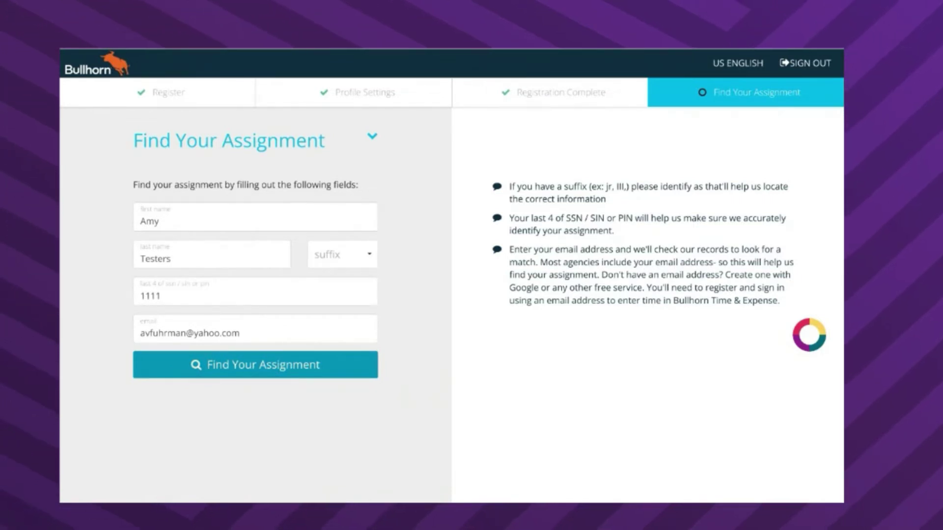
click(172, 374)
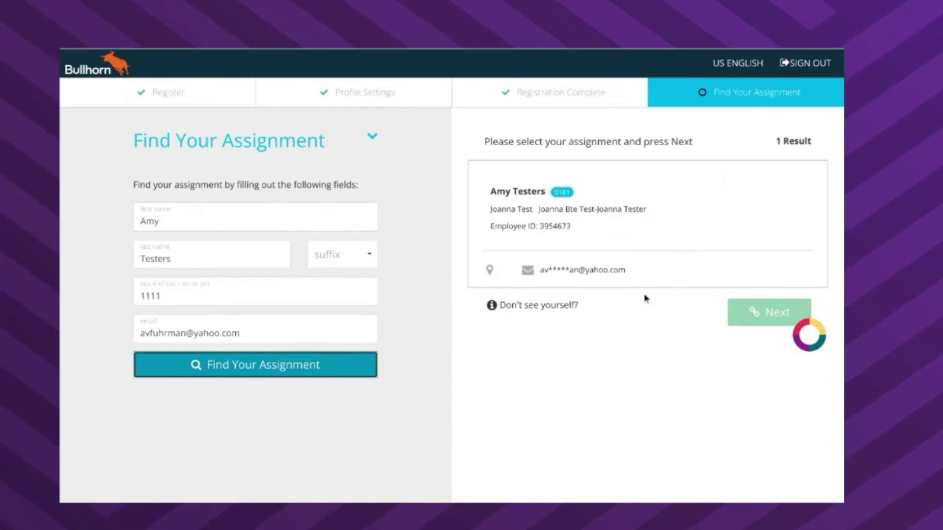
click(647, 271)
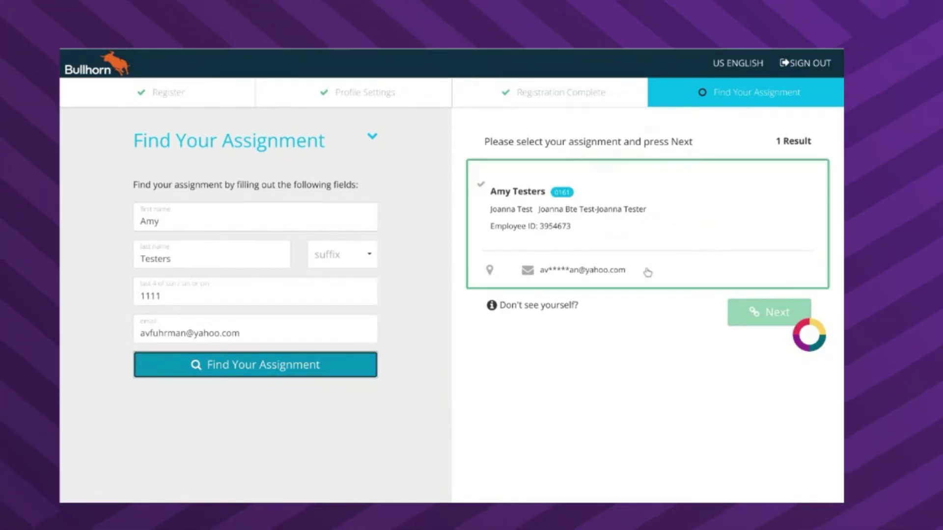
click(741, 312)
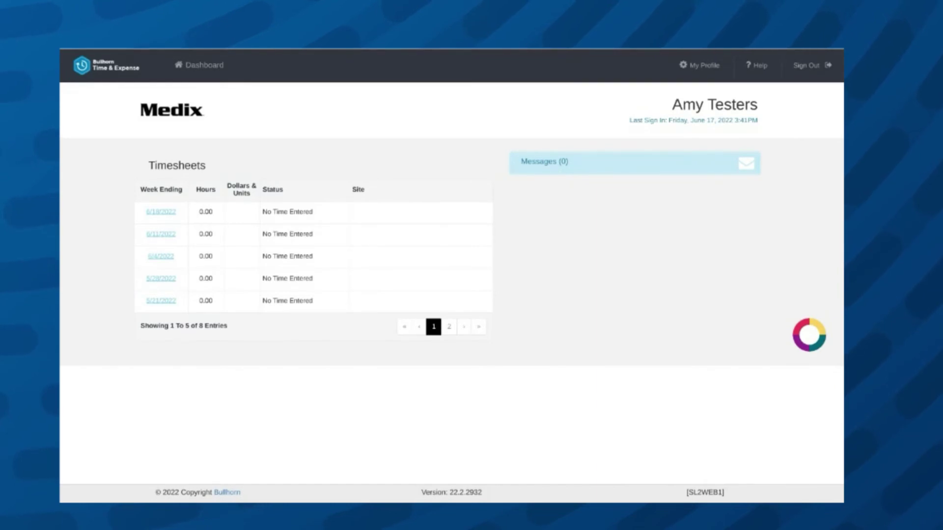
Open the week-ending 6/18/2022 timesheet and Monday 6/13's work-hours entry.
click(162, 212)
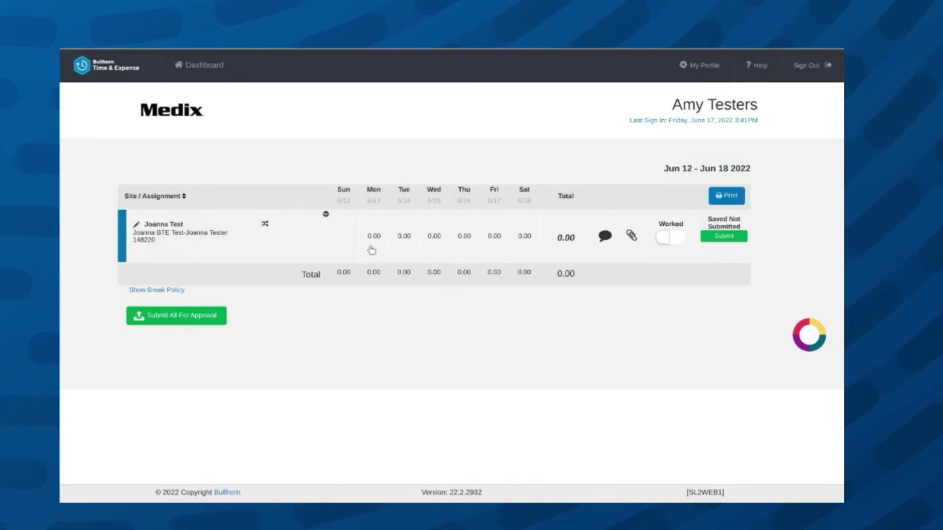
click(372, 250)
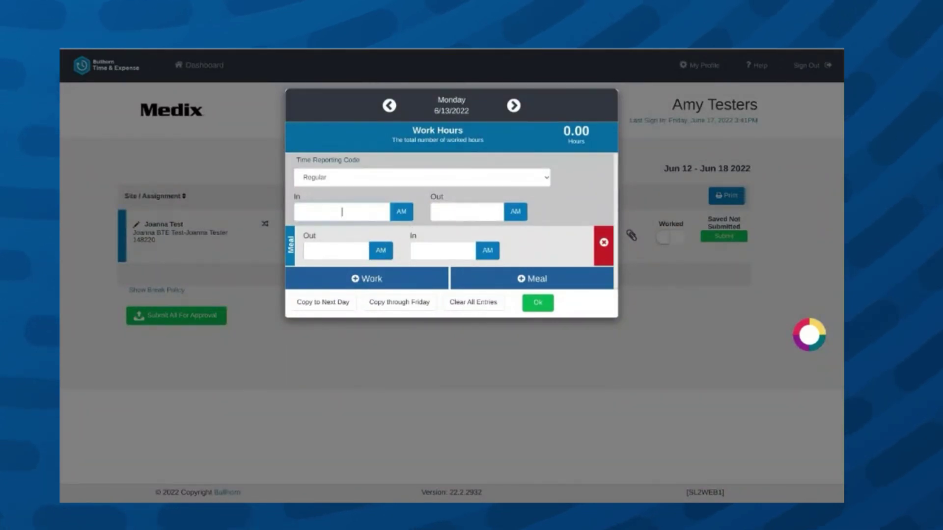
Enter Monday's shift as In 8:00 AM and Out 5:00 PM.
text(8:00)
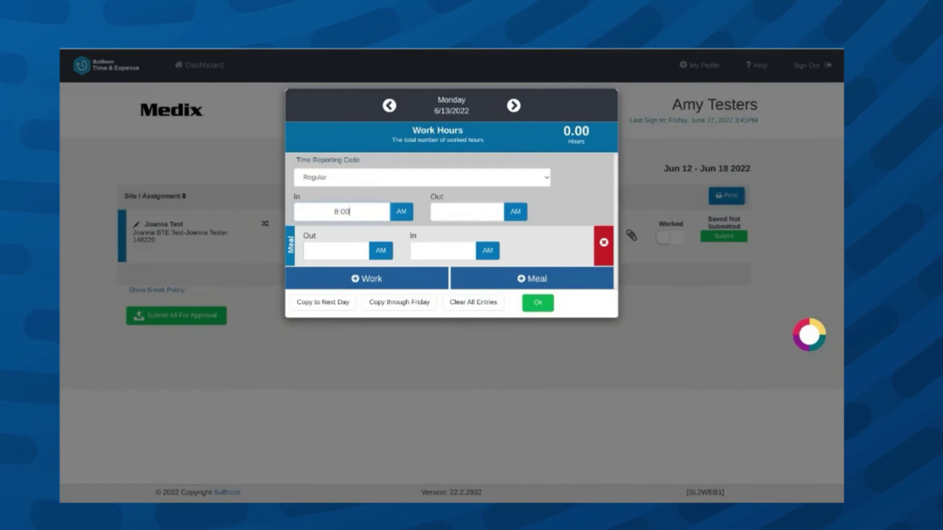
click(448, 215)
text(5:00)
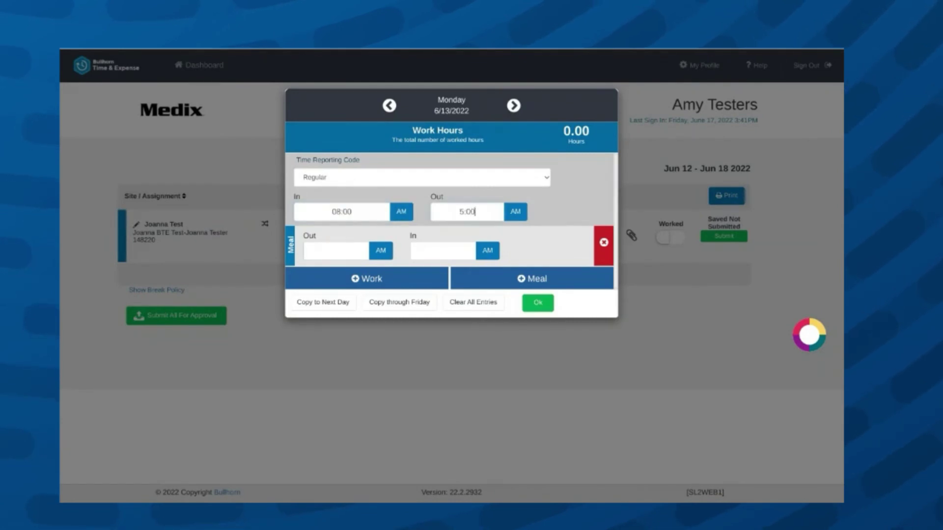
click(515, 212)
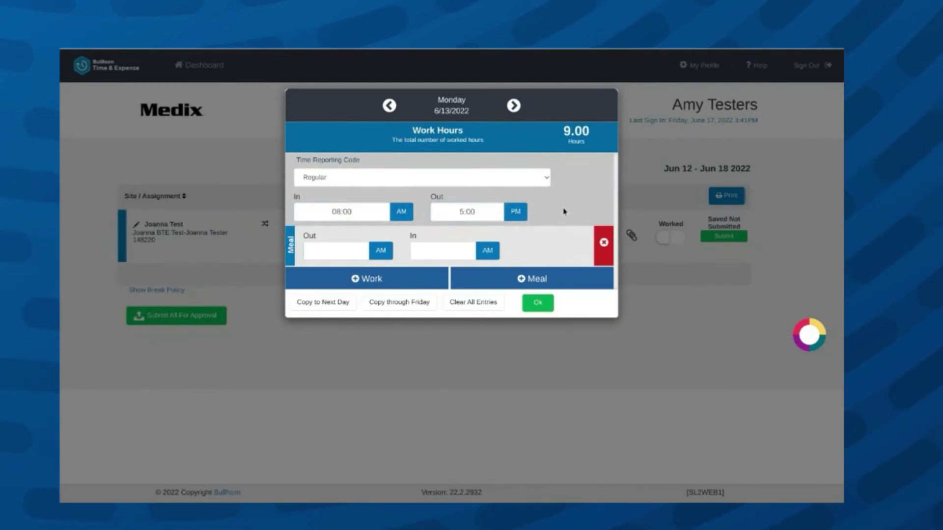
Add a meal break from 12:00 PM to 1:00 PM.
click(351, 249)
text(12:)
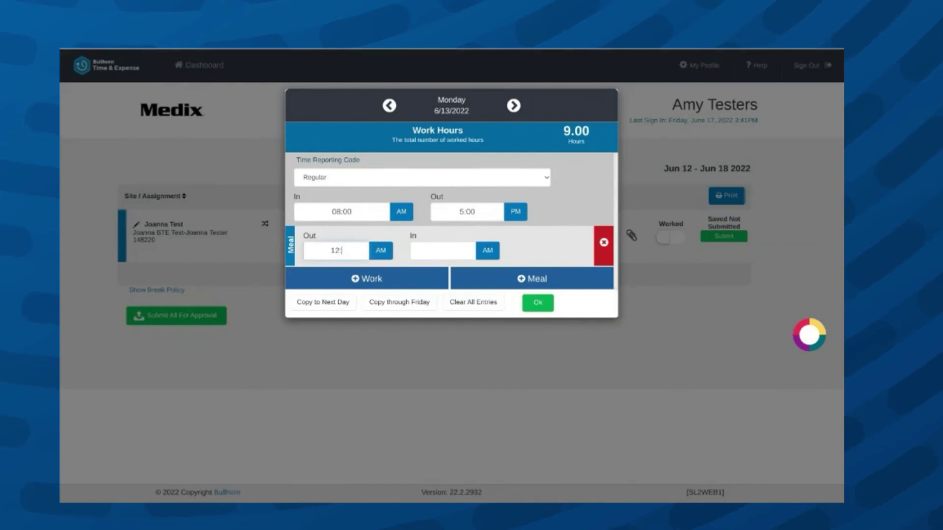
text(00)
click(434, 252)
text(1:)
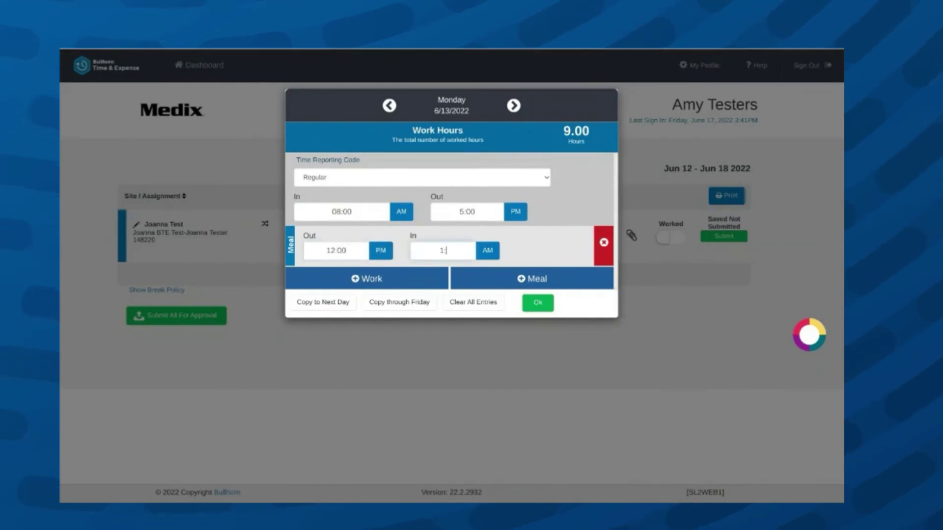
click(527, 253)
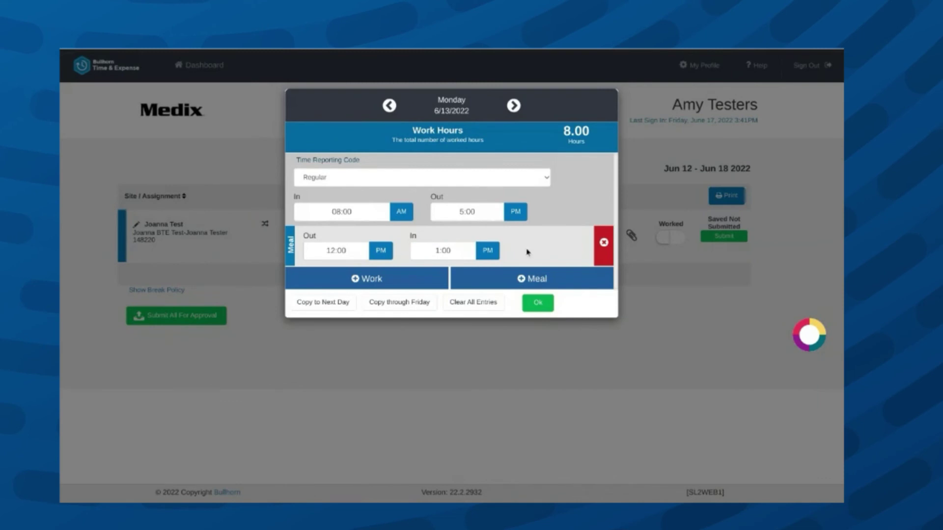
Add a second meal break 3:00–3:30 PM, then save the week's hours.
click(524, 279)
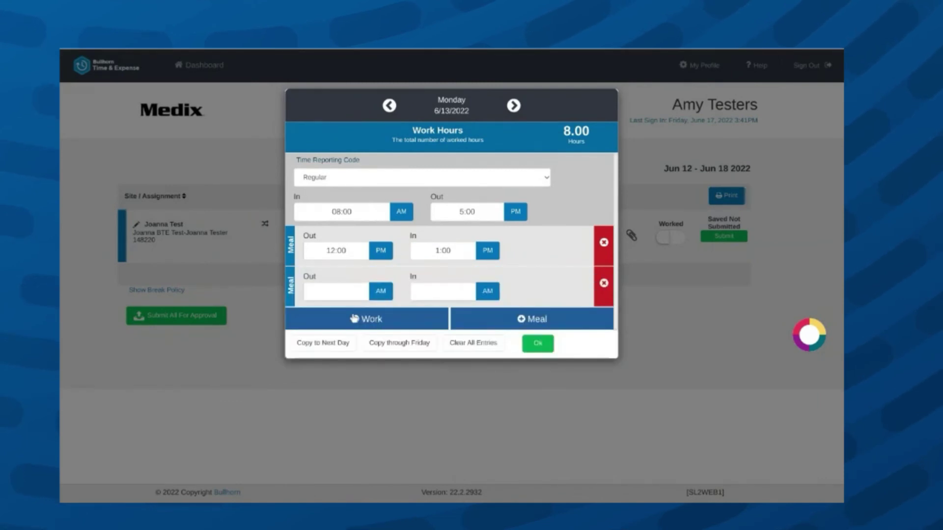
click(326, 285)
text(3:00)
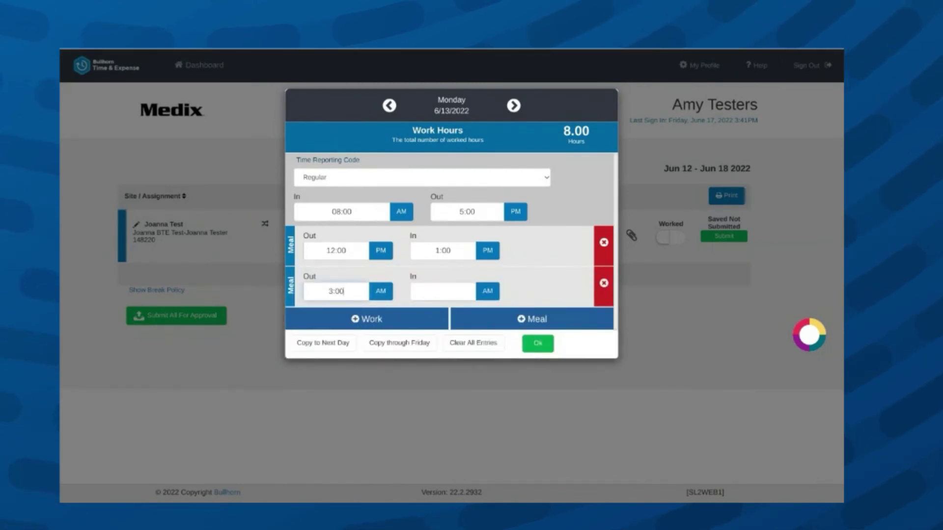
click(437, 292)
text(3:30)
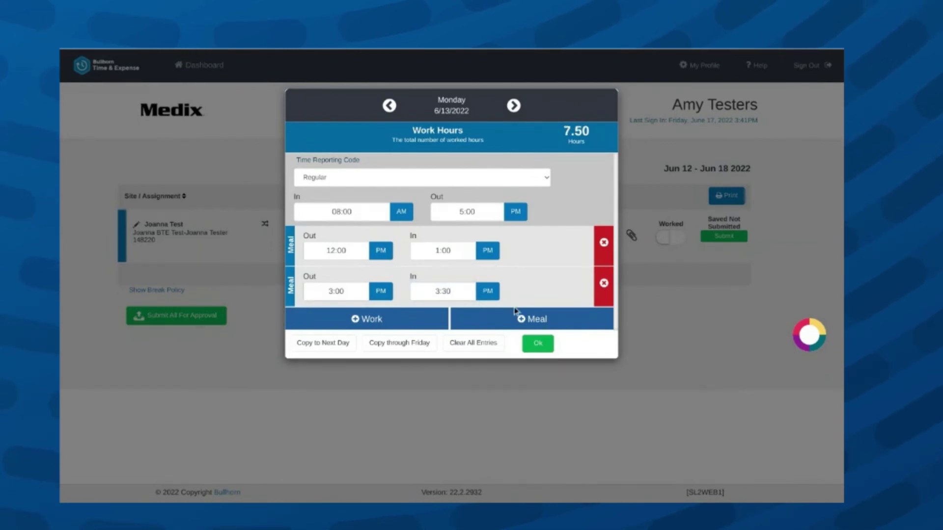
click(513, 107)
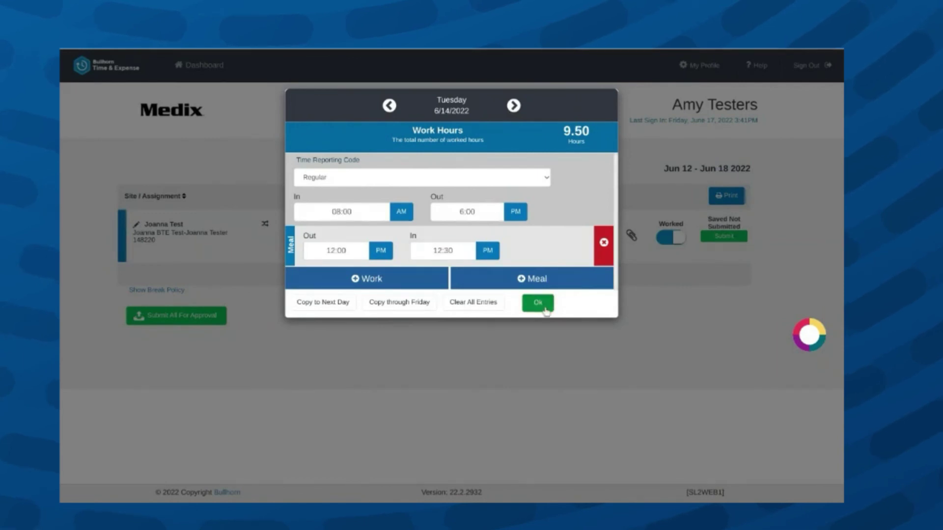
click(538, 303)
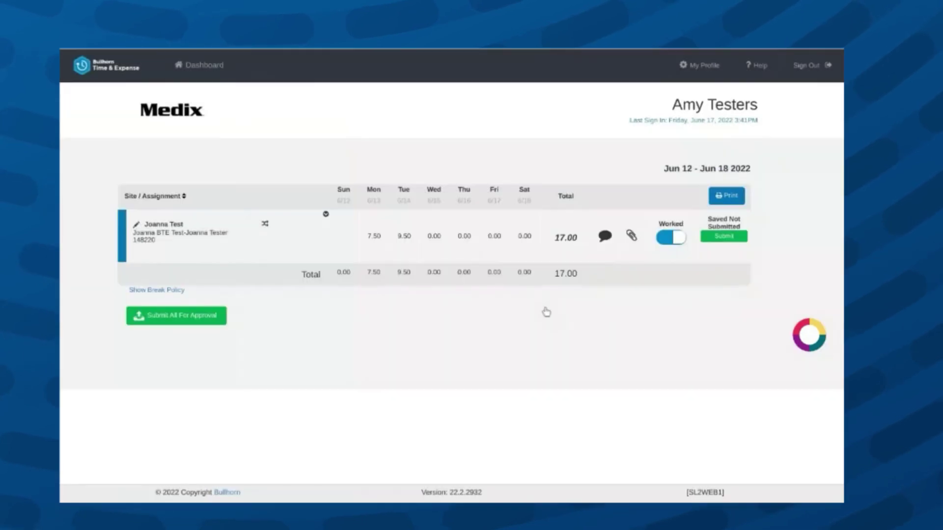
Submit the Jun 12–18 timesheet and accept the Required Statement.
click(715, 239)
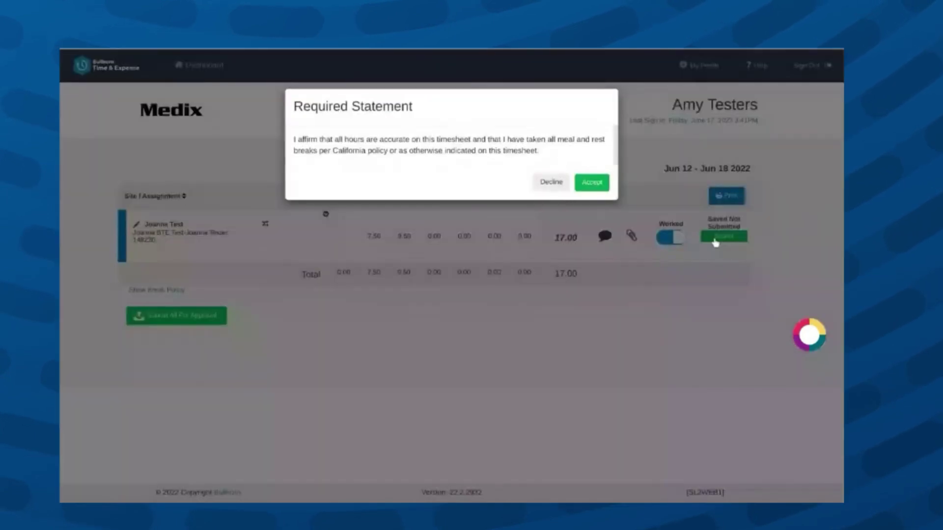
click(598, 187)
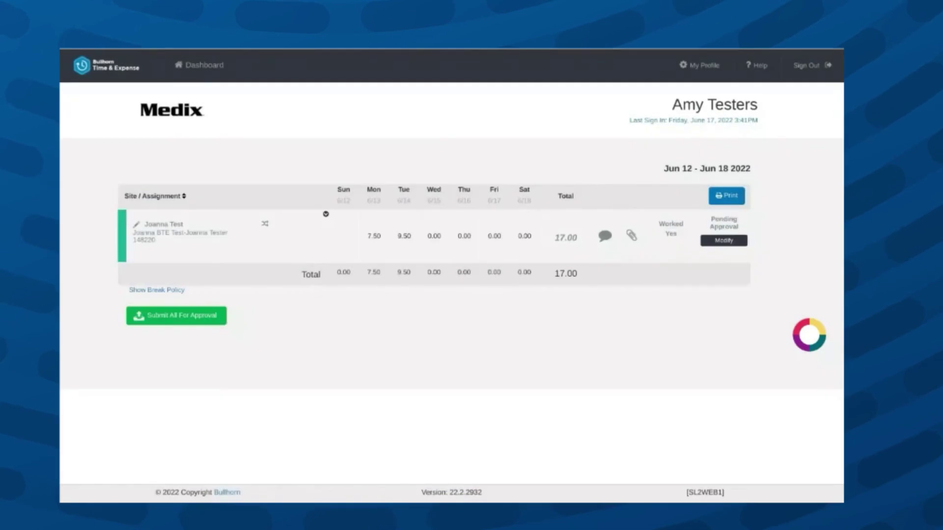